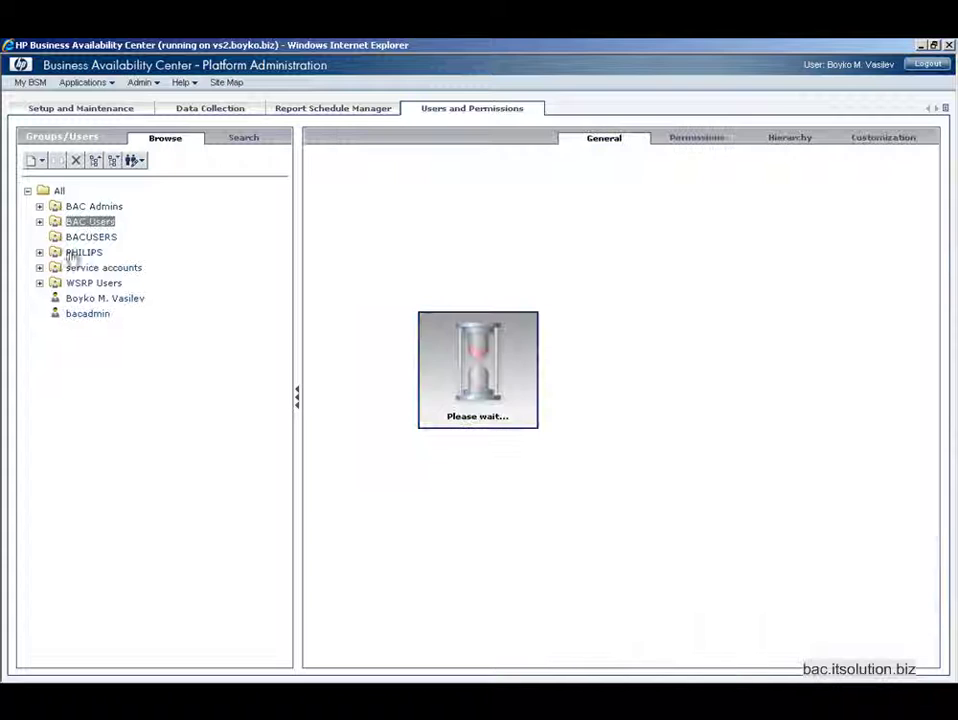
Step: Expand the BAC Users group to list its members, user1 and user2
left_click(40, 222)
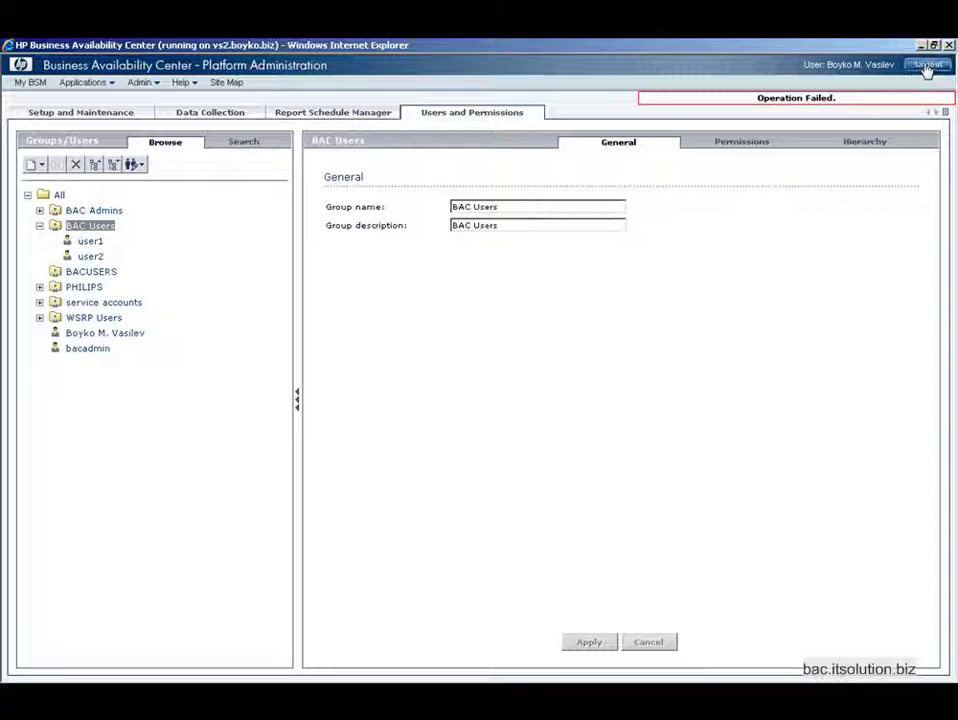
Step: Log out of BAC and start a password reset for bacuser1 in Active Directory
left_click(927, 67)
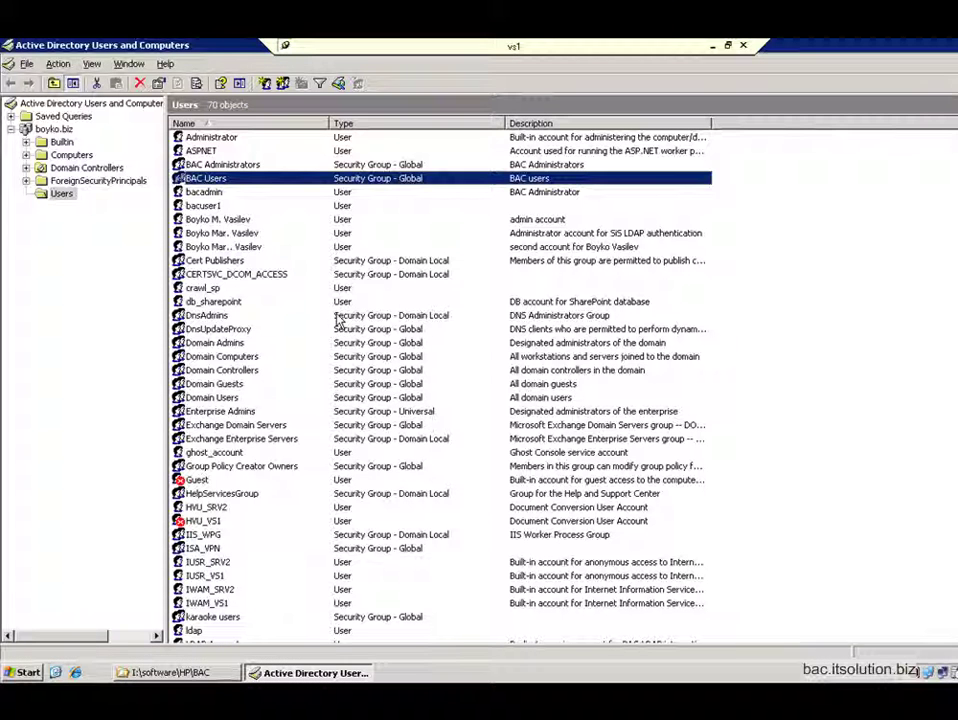
left_click(203, 206)
right_click(208, 211)
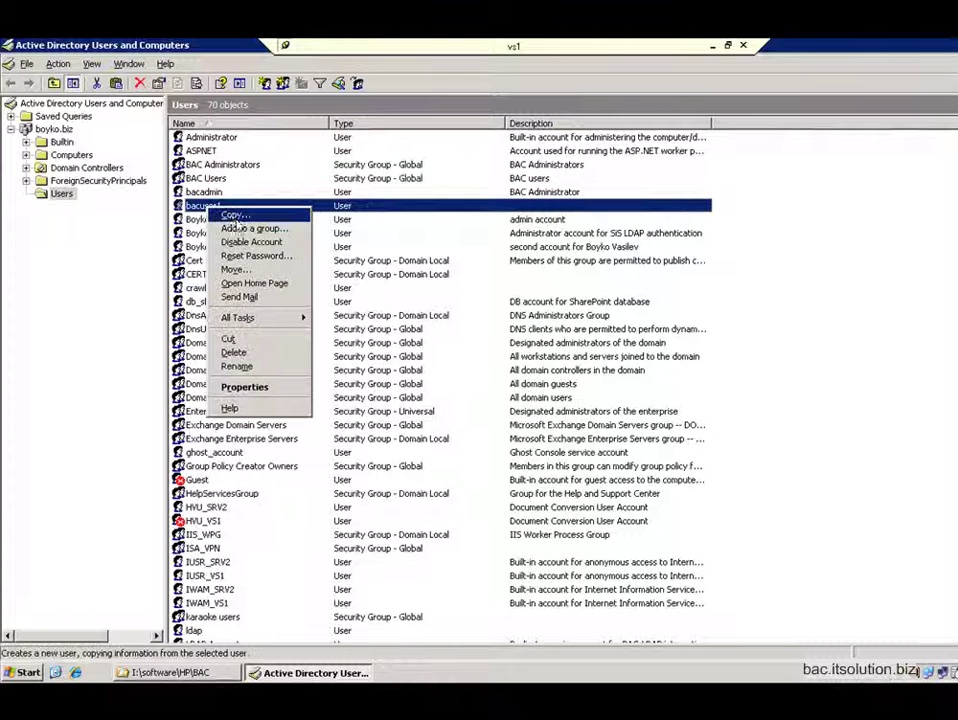
left_click(250, 257)
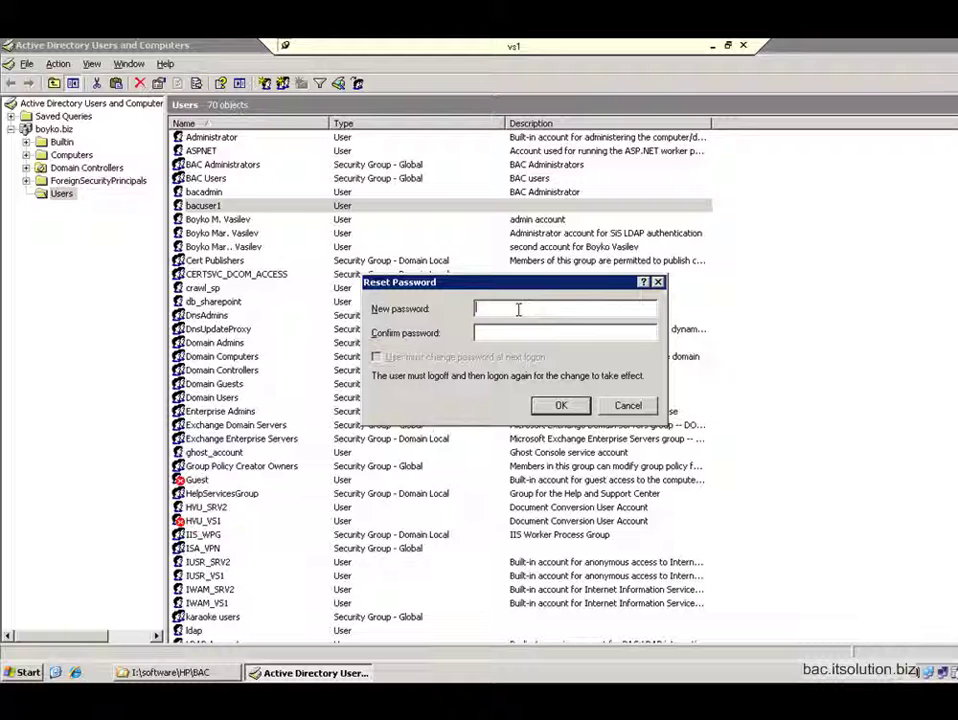
Step: Enter and confirm a short new password for bacuser1, then dismiss the policy rejection error
type("*******")
key("Tab")
type("*******")
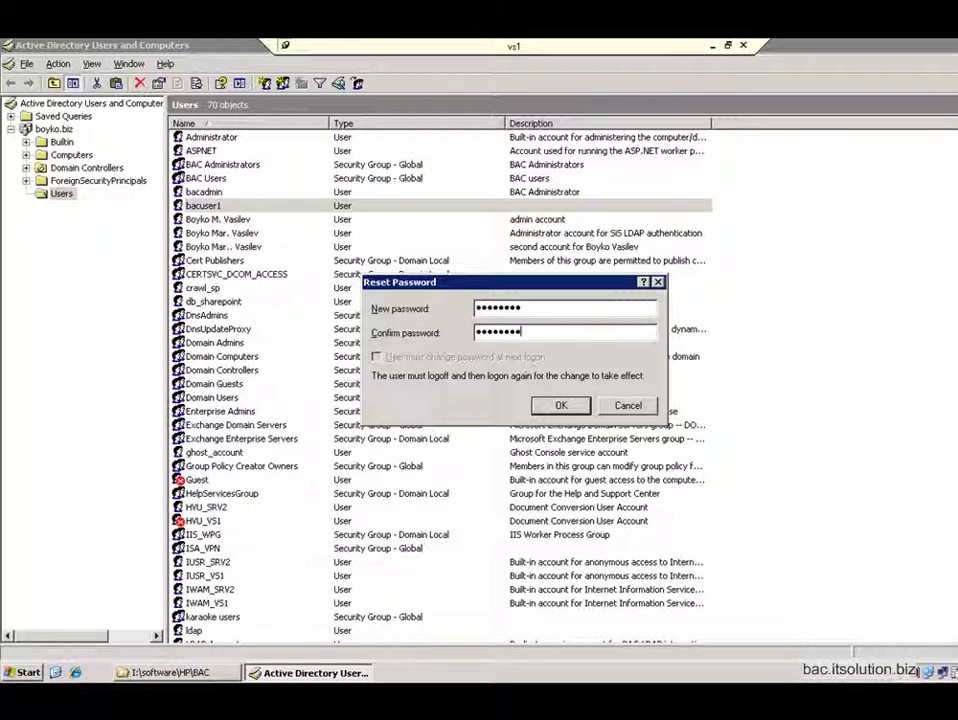
left_click(561, 405)
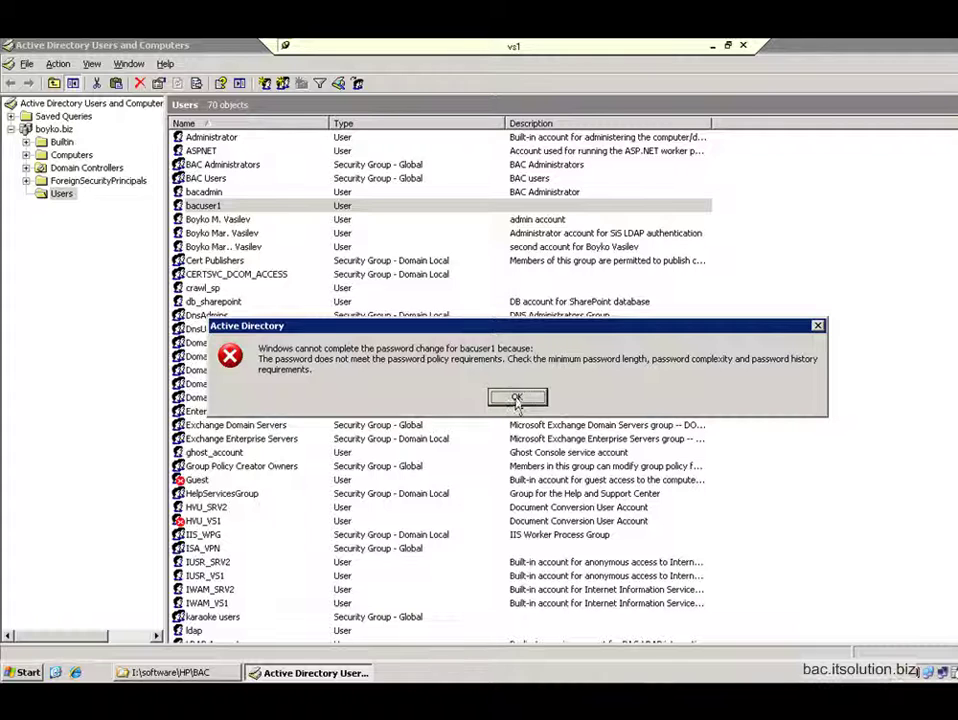
left_click(515, 399)
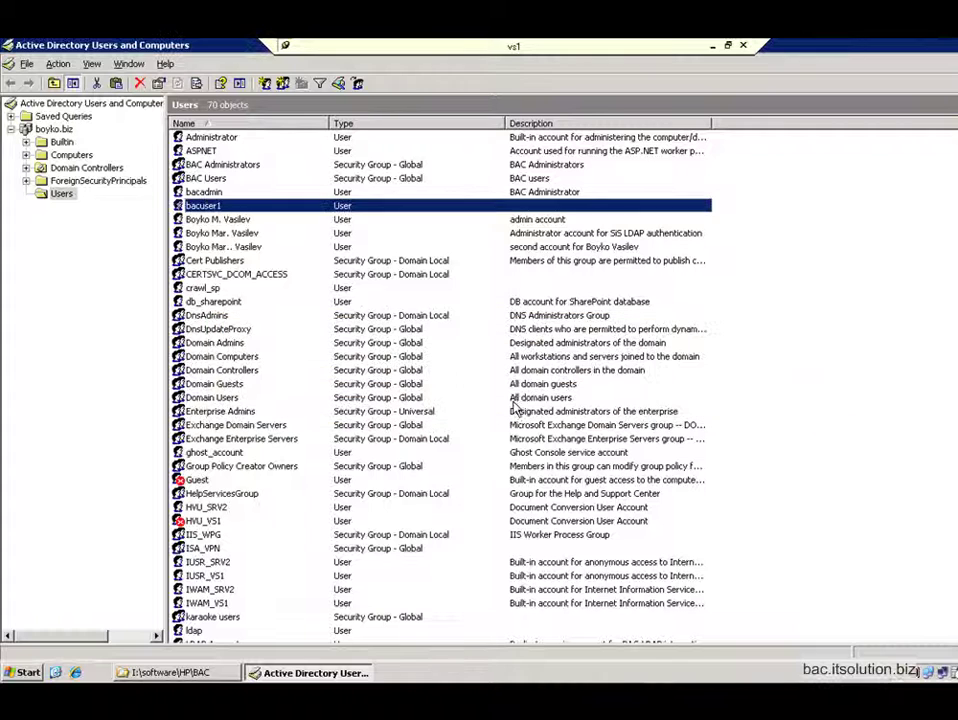
Step: Reset bacuser1's password to a longer complex one and acknowledge the change confirmation
right_click(292, 212)
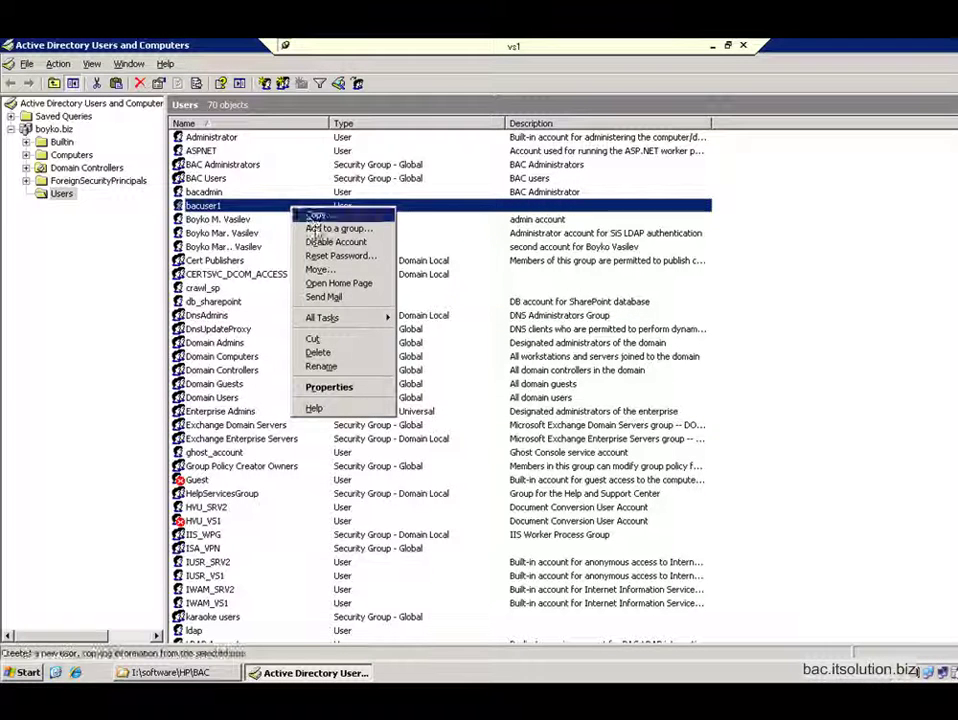
left_click(320, 257)
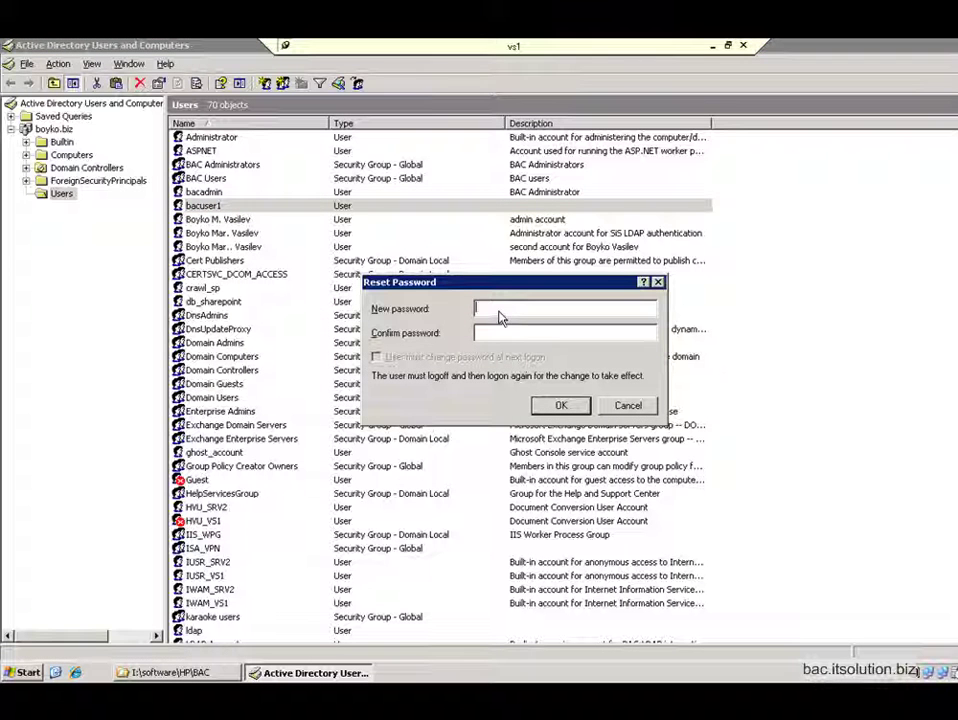
type("••")
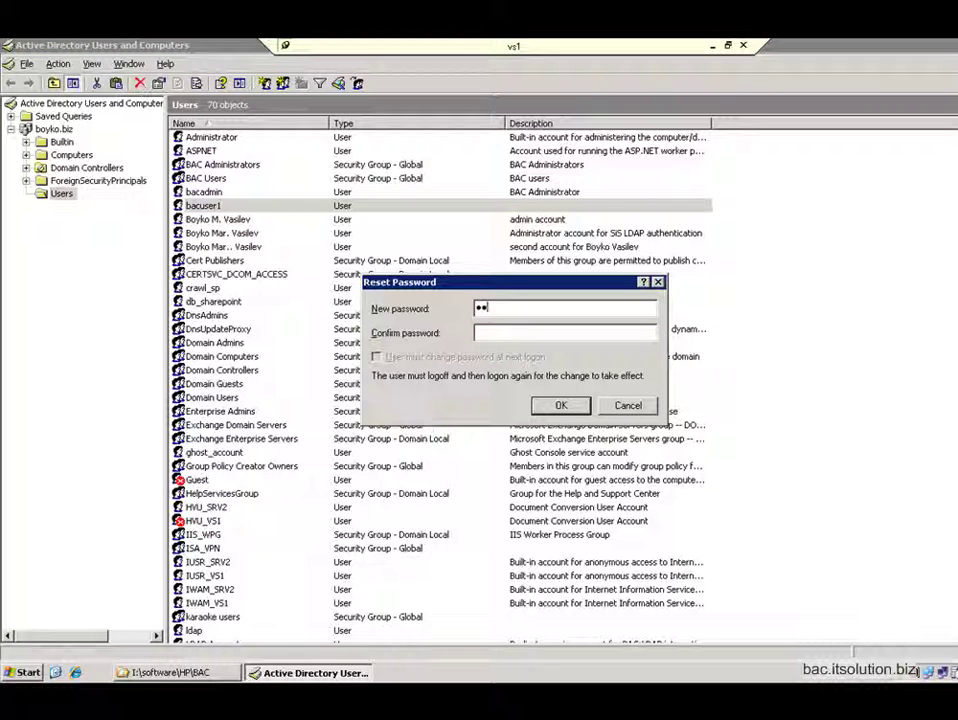
type("•••••")
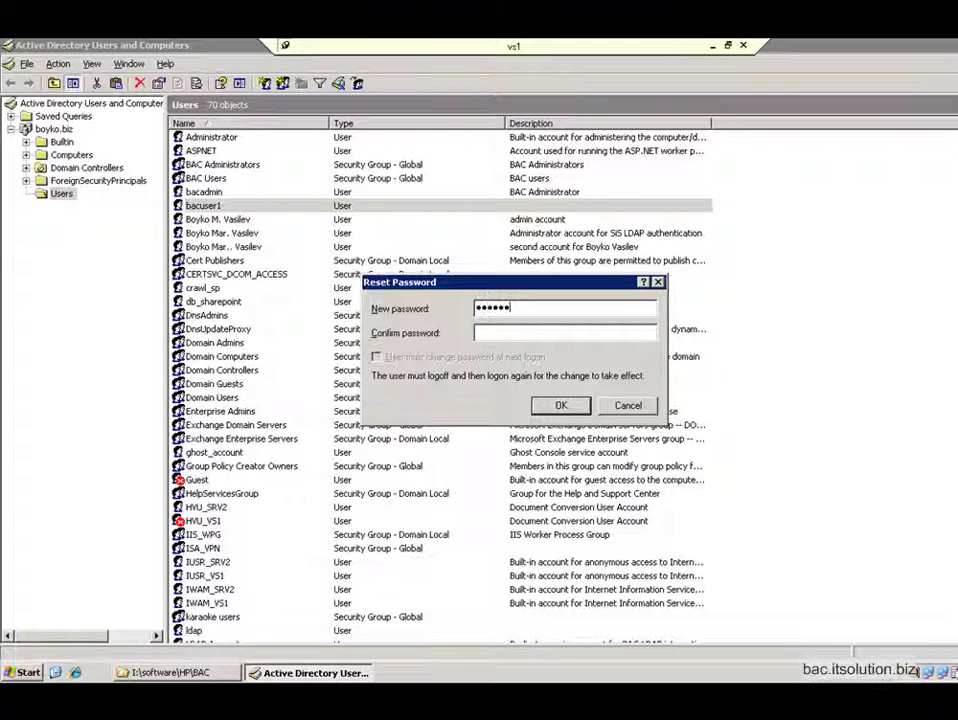
type("•")
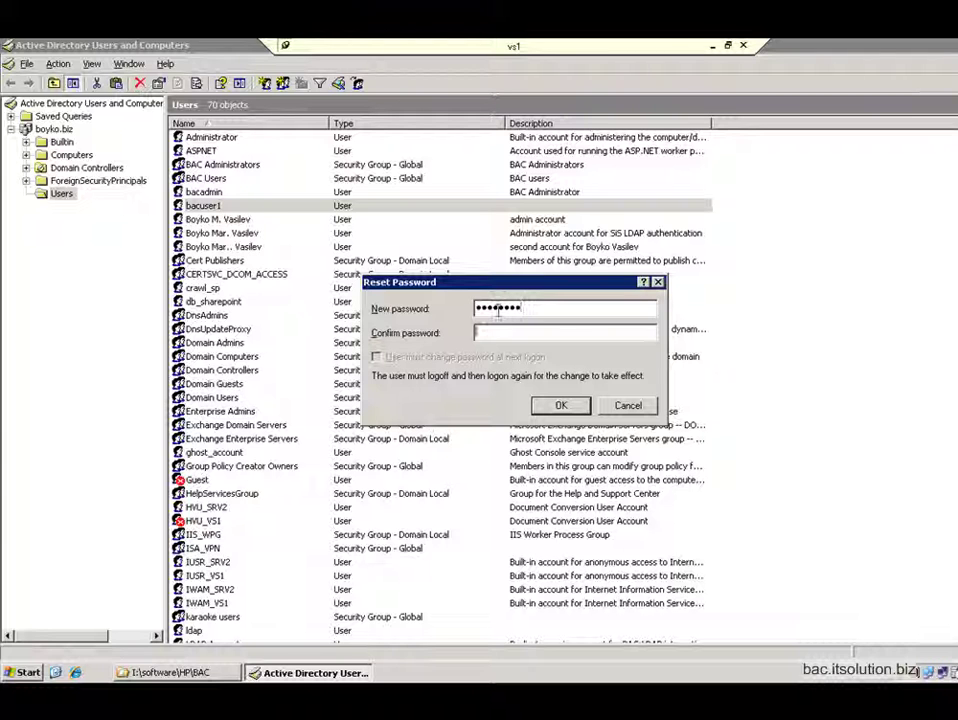
type("••••••••")
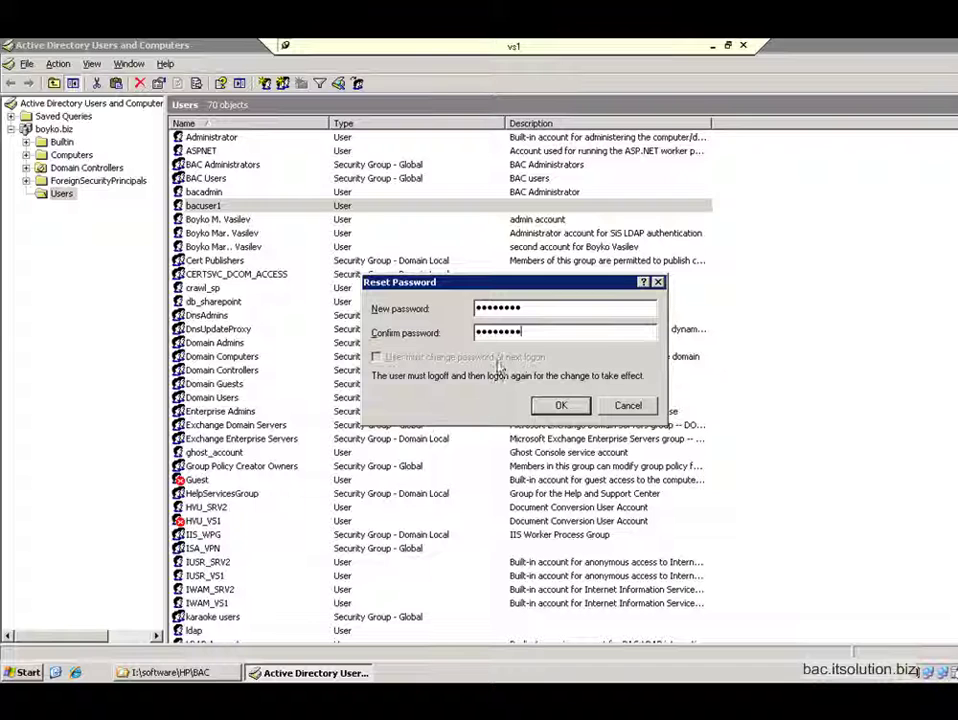
left_click(561, 407)
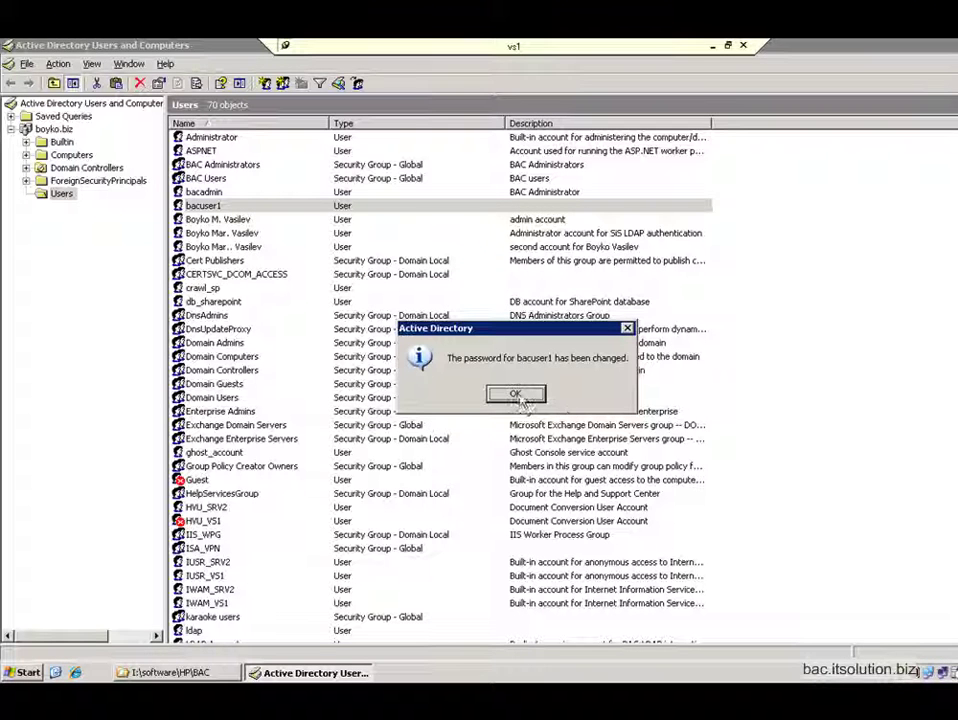
left_click(516, 395)
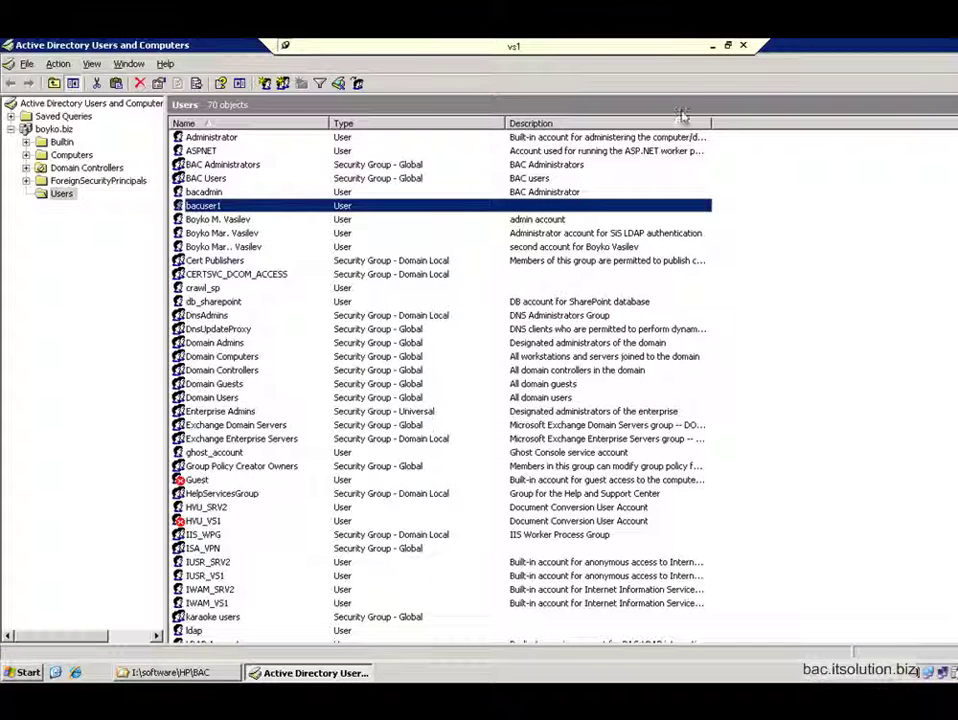
Step: Log into BAC as bacuser1 with the newly reset password
left_click(712, 46)
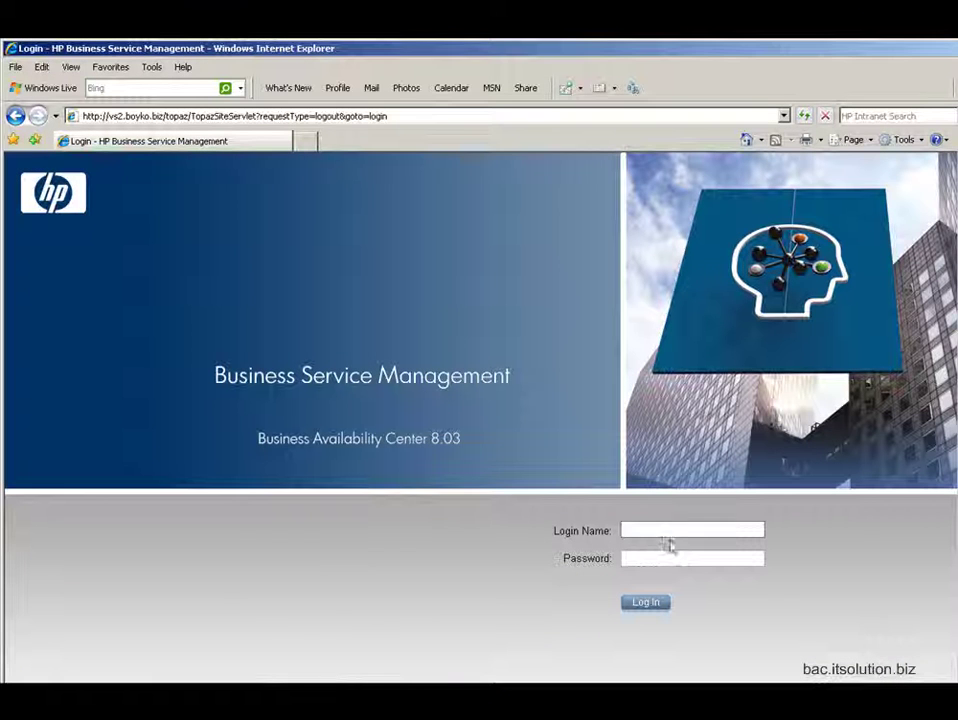
type("ba")
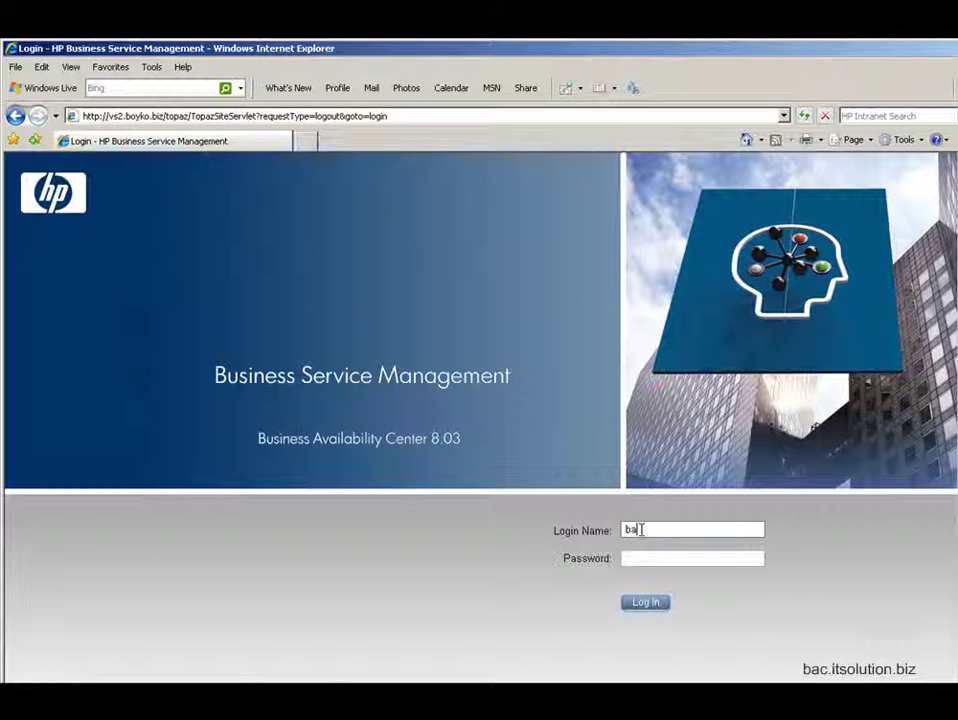
type("cuser1")
key("Tab")
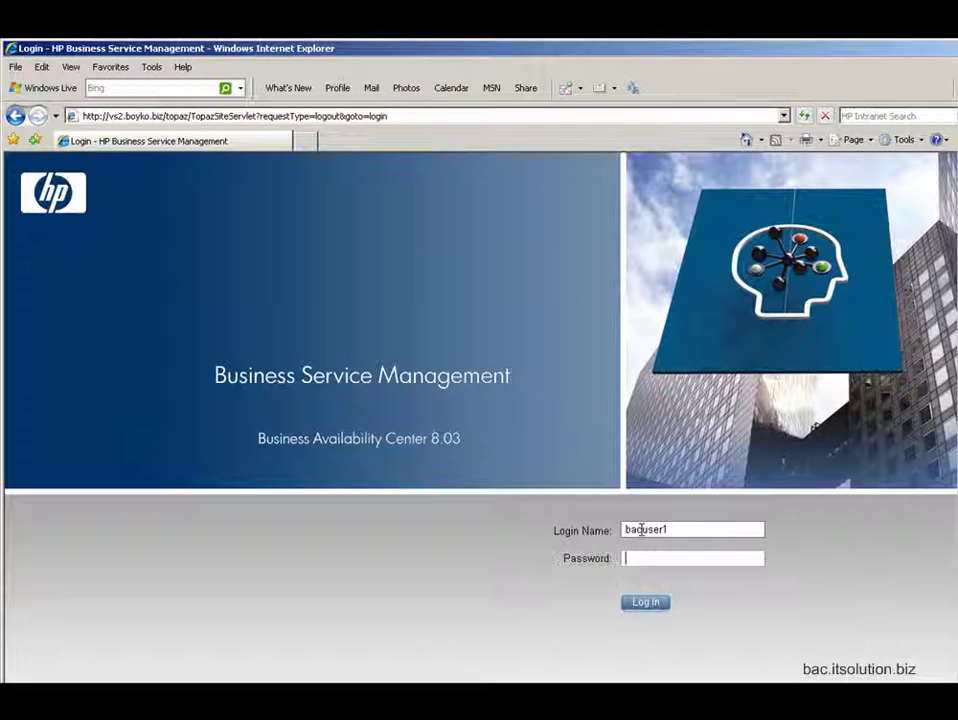
type("*******")
left_click(646, 604)
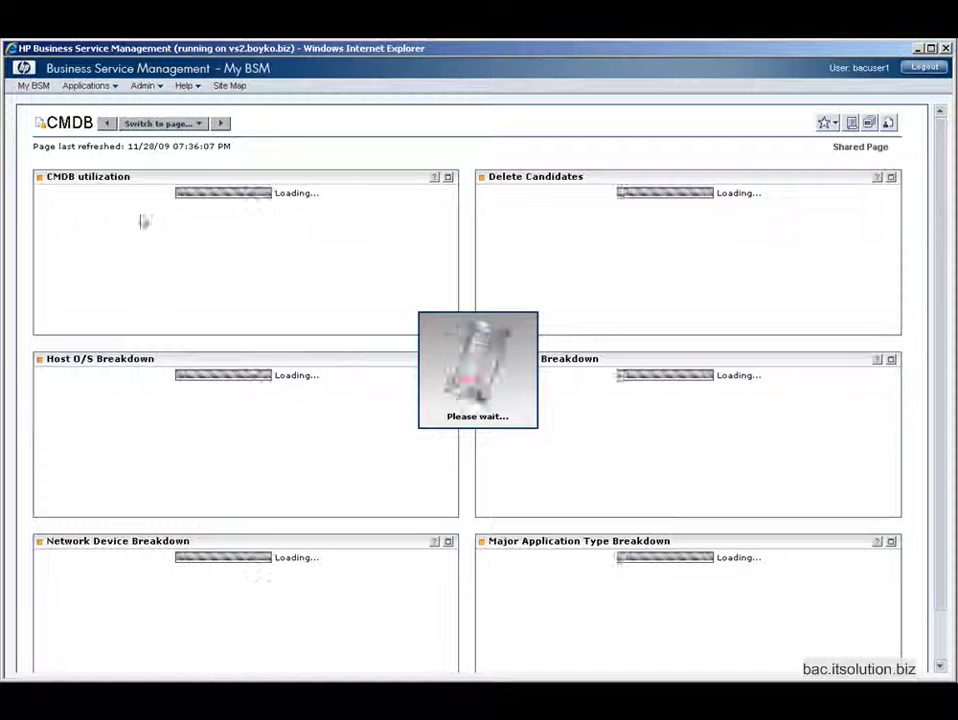
Step: Go to Admin > Platform to reach Platform Administration as bacuser1
left_click(150, 86)
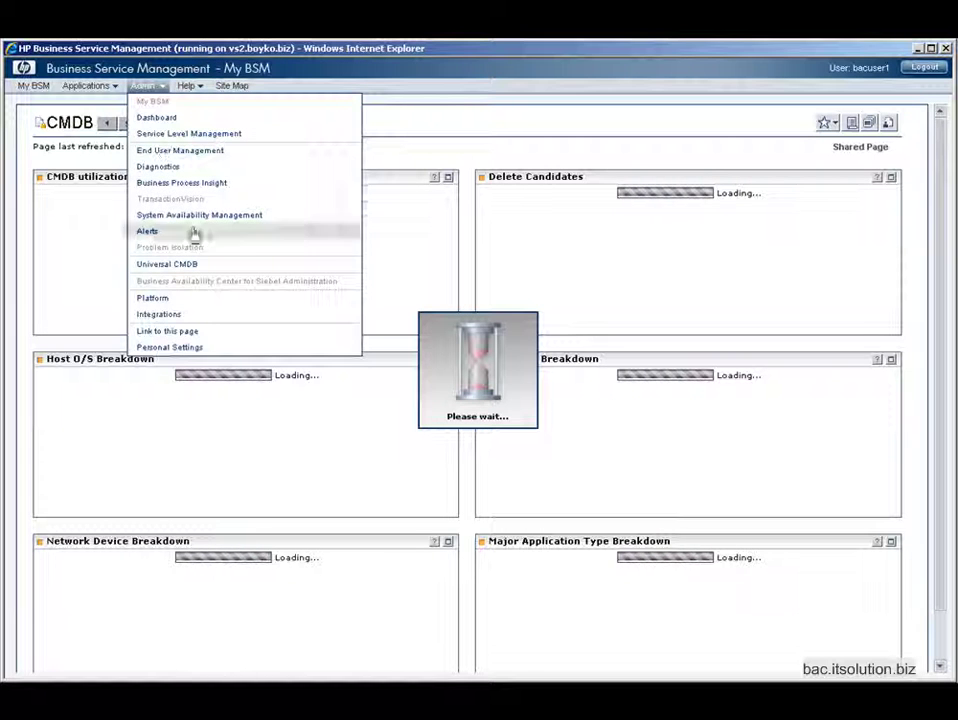
left_click(378, 235)
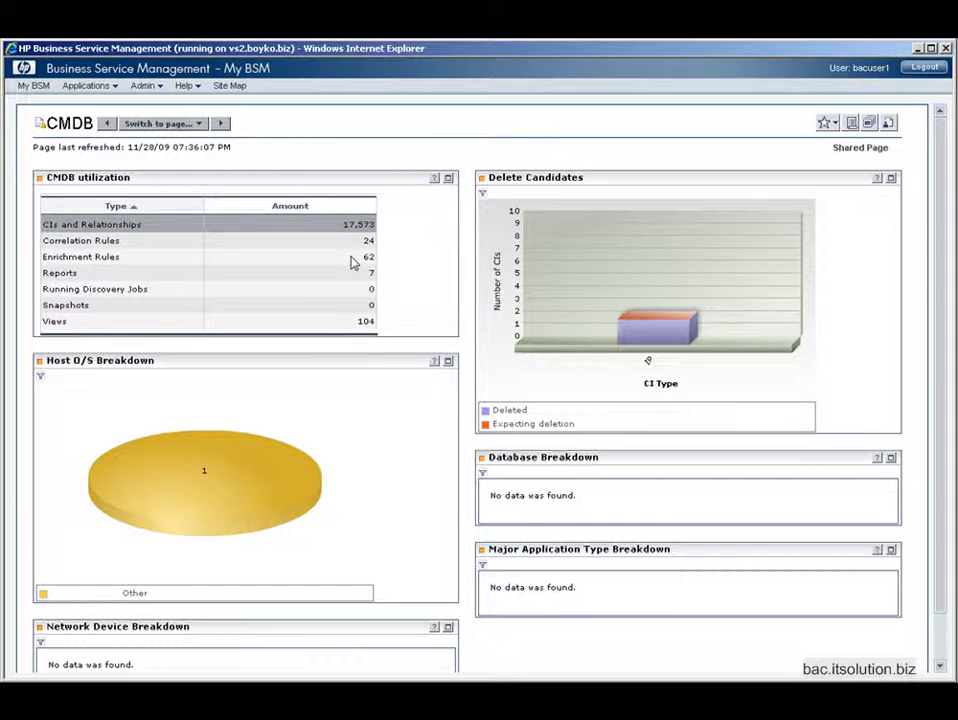
scroll(376, 348, "down", 1)
scroll(376, 348, "up", 1)
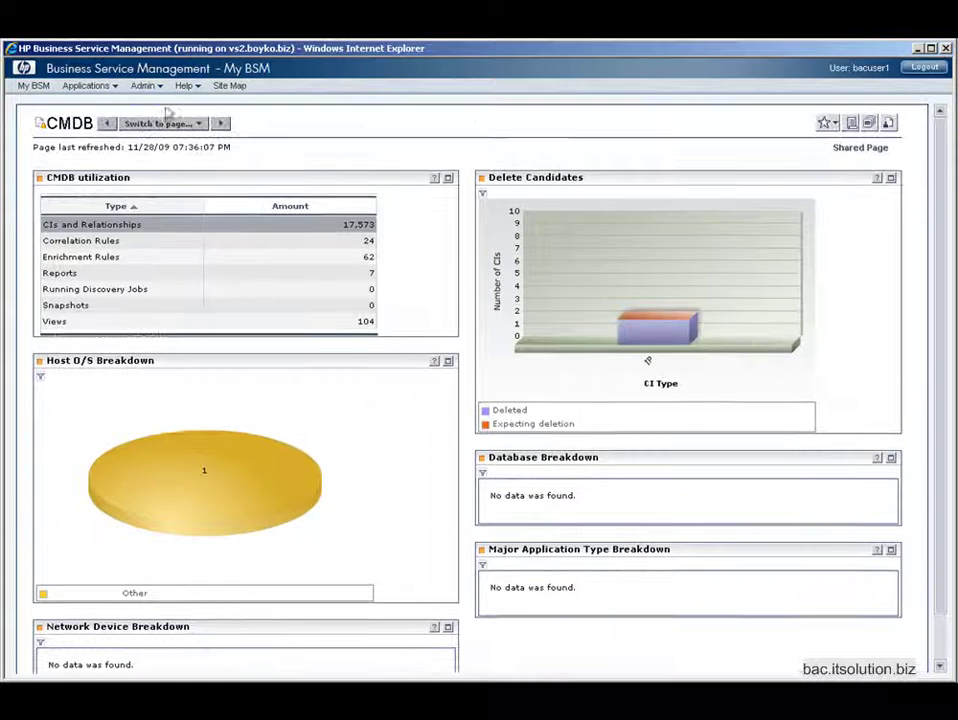
left_click(142, 85)
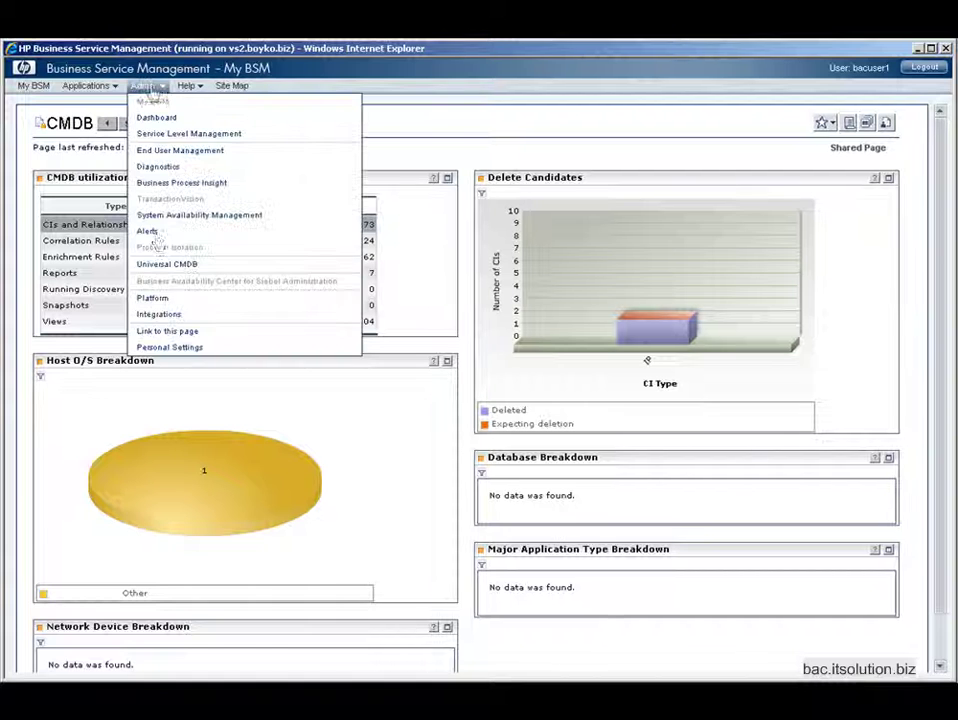
left_click(165, 299)
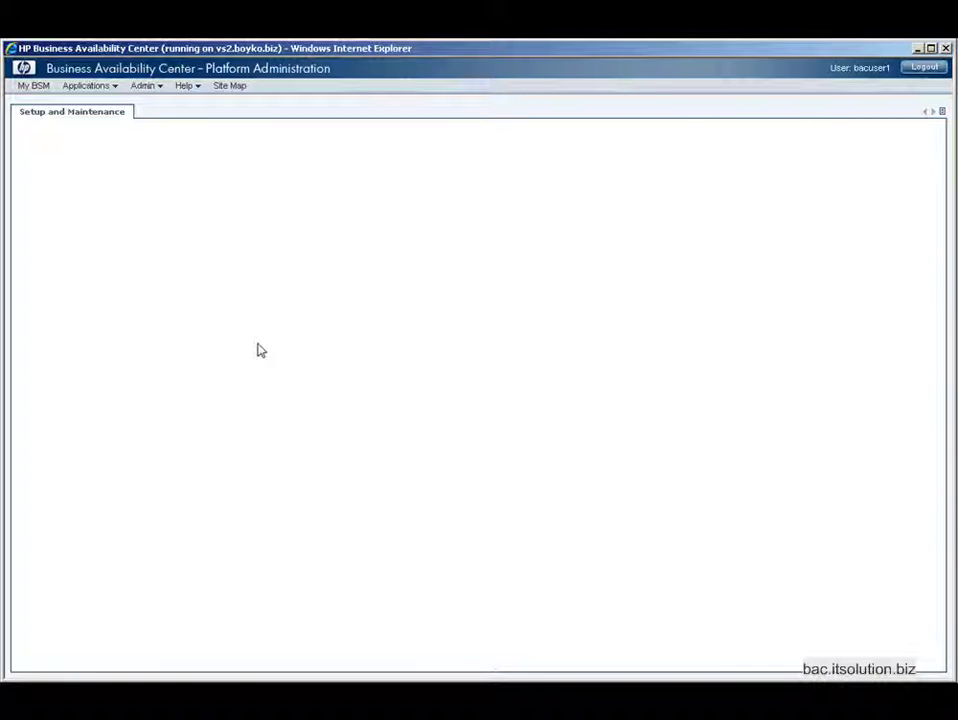
Step: Log out of bacuser1's session and sign in with the administrator's credentials
left_click(922, 70)
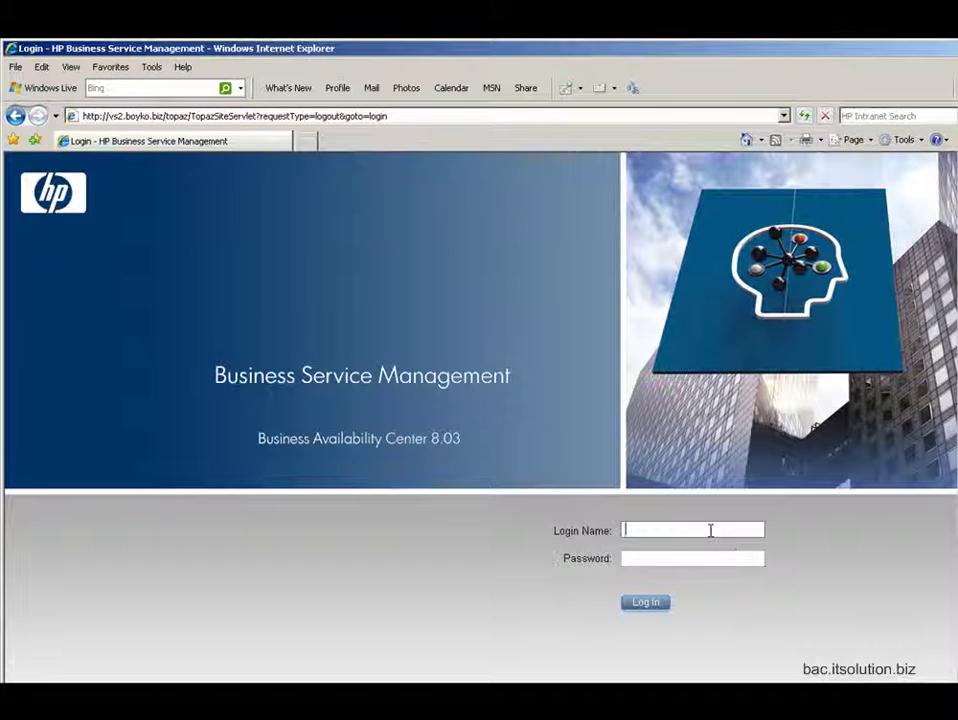
type("bob4o************")
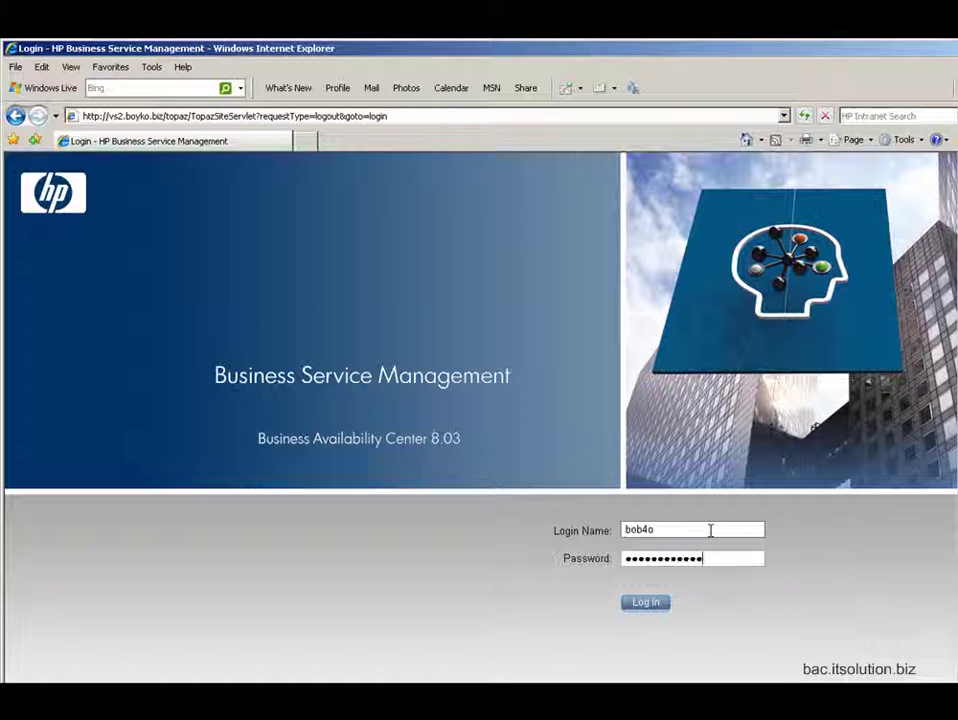
left_click(646, 604)
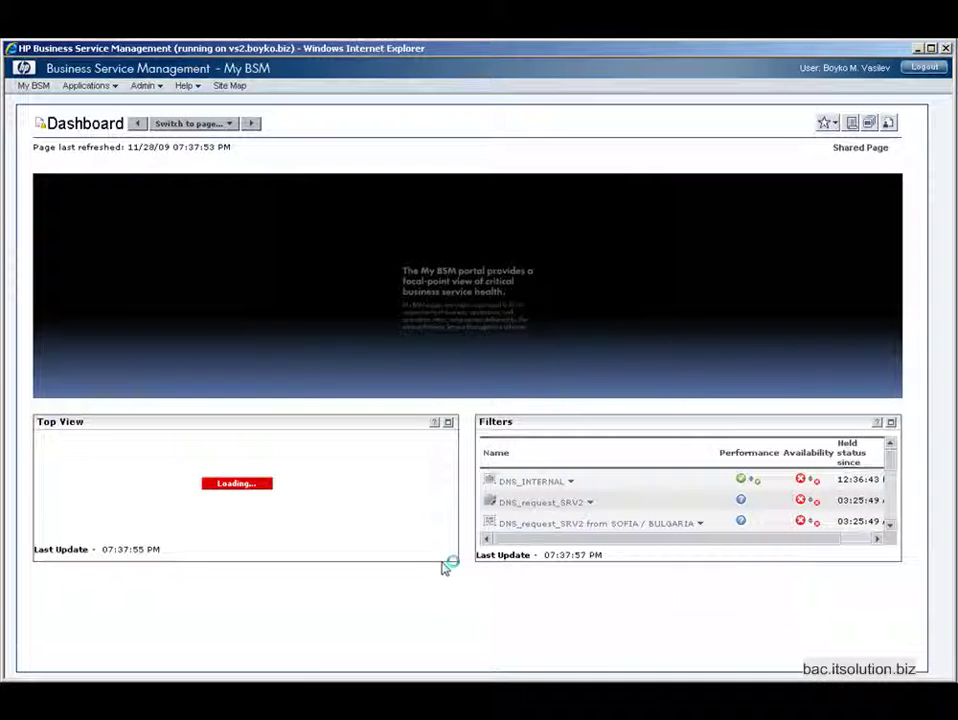
Step: In Platform > Users and Permissions > User Management, expand the BAC Users group
left_click(143, 86)
left_click(205, 299)
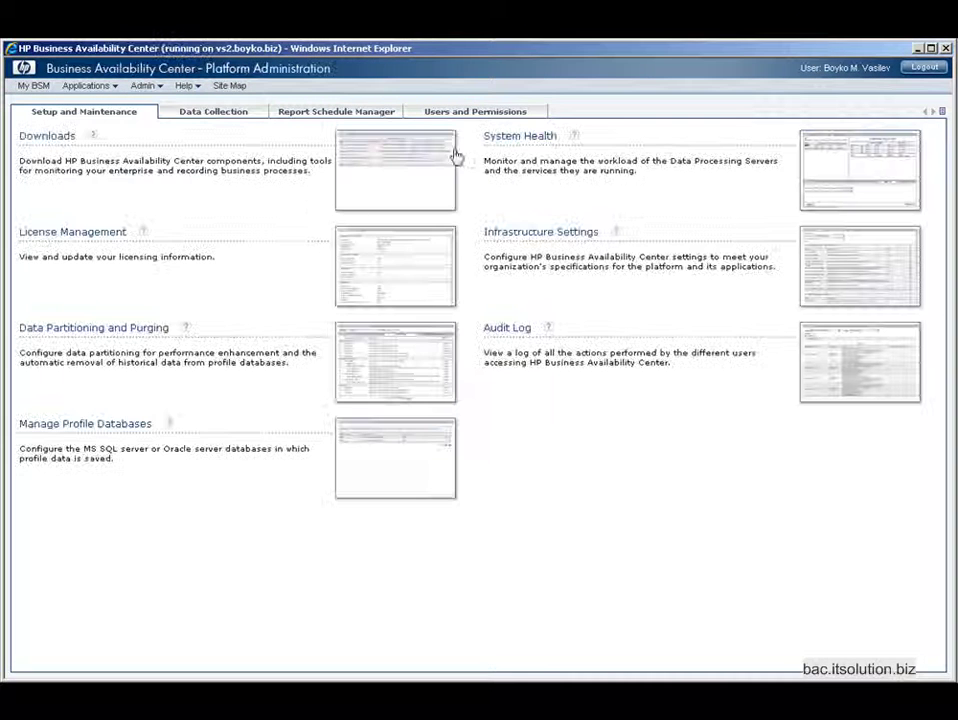
left_click(475, 112)
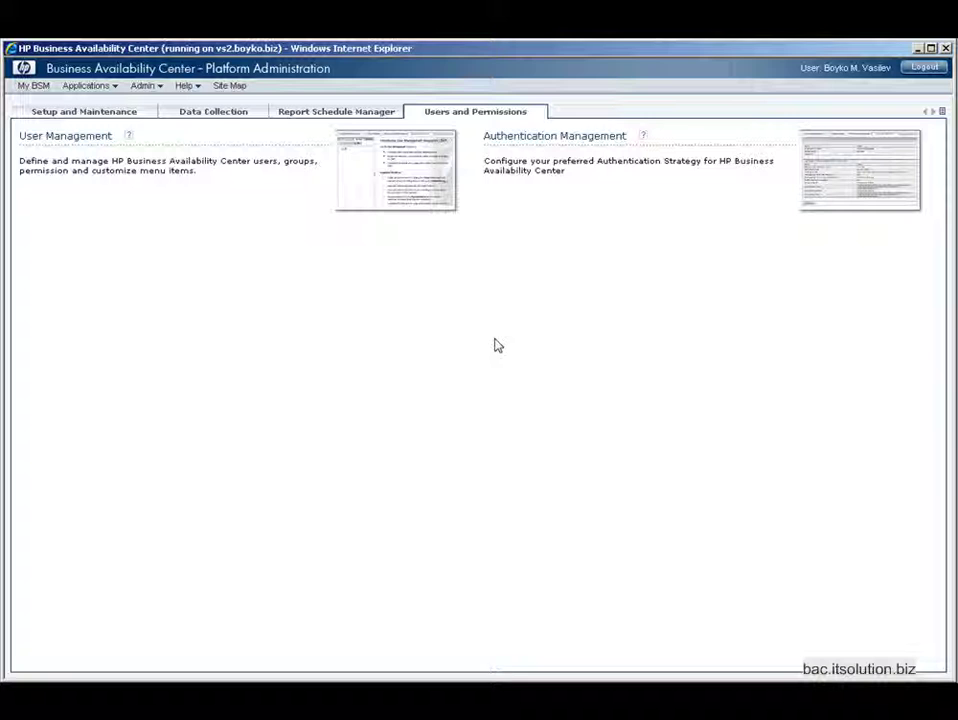
left_click(416, 172)
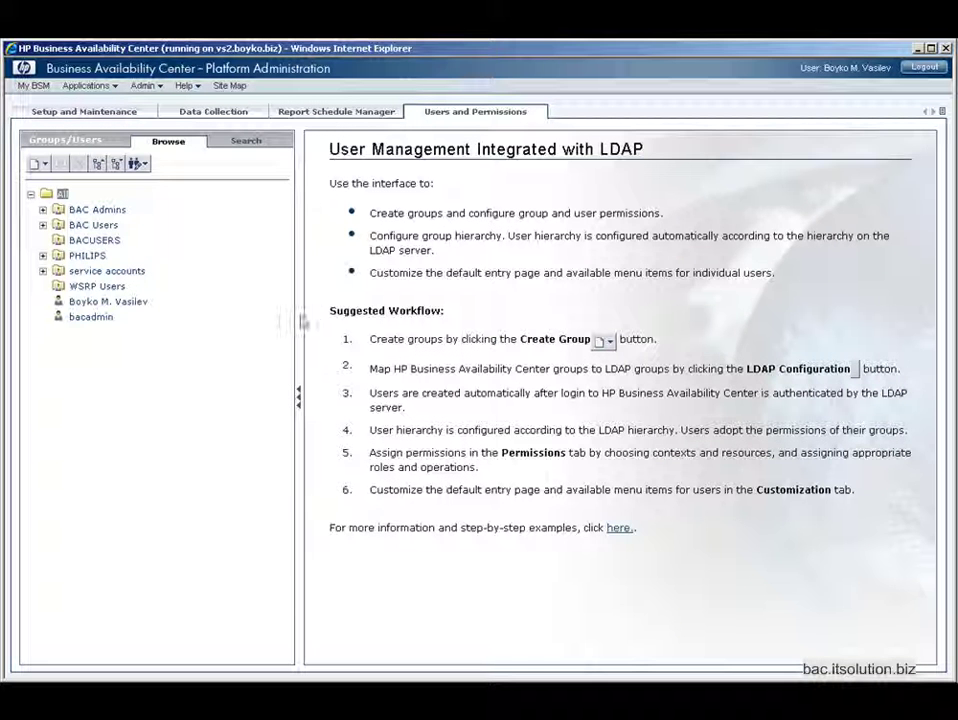
left_click(93, 225)
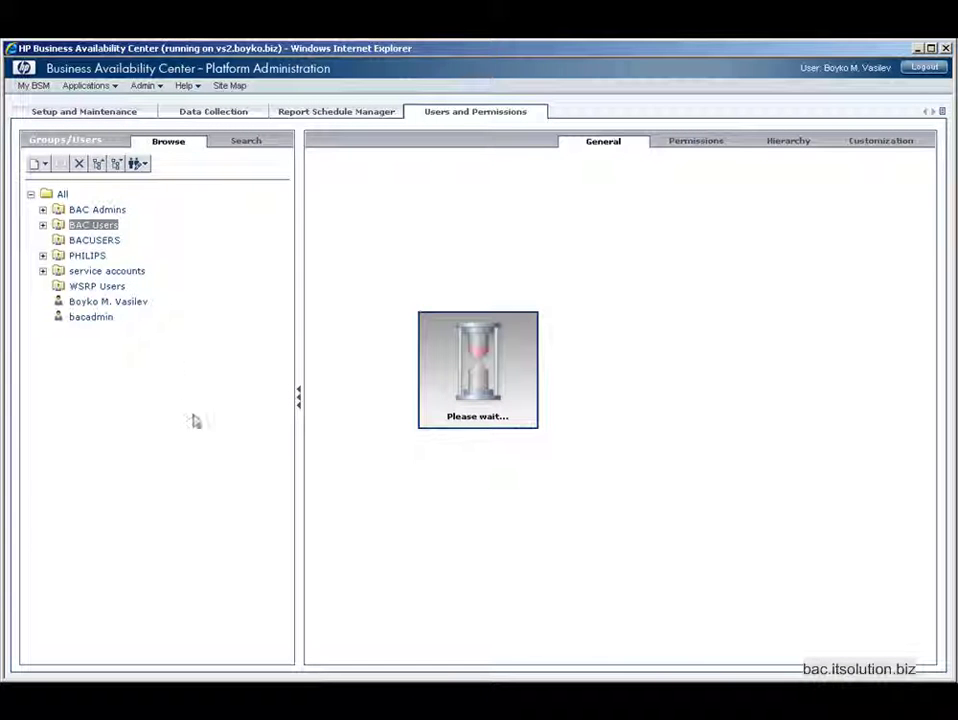
left_click(42, 225)
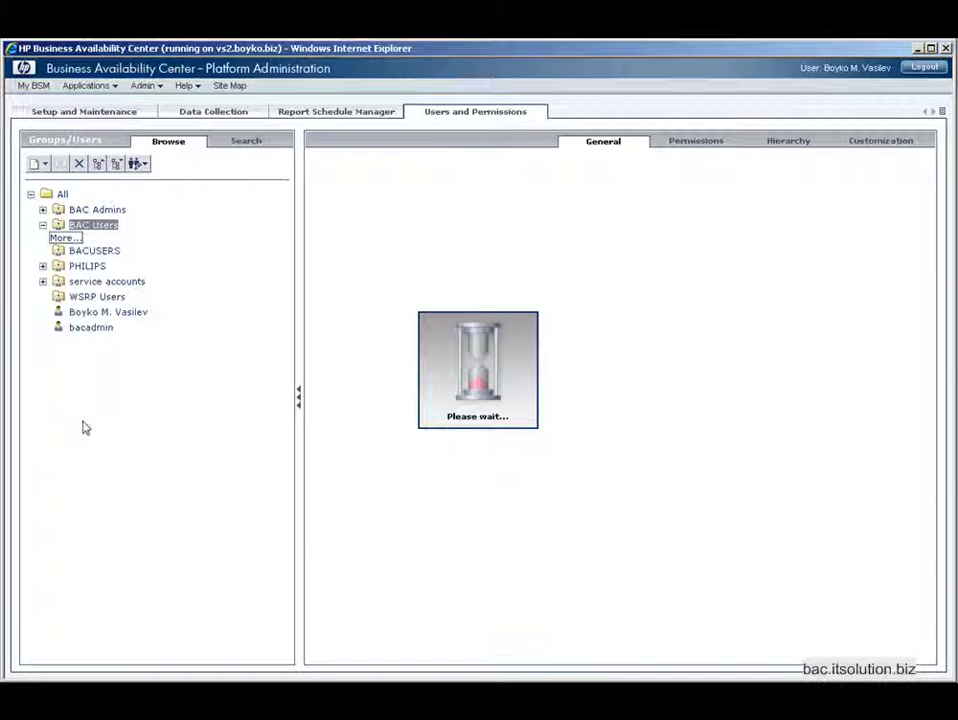